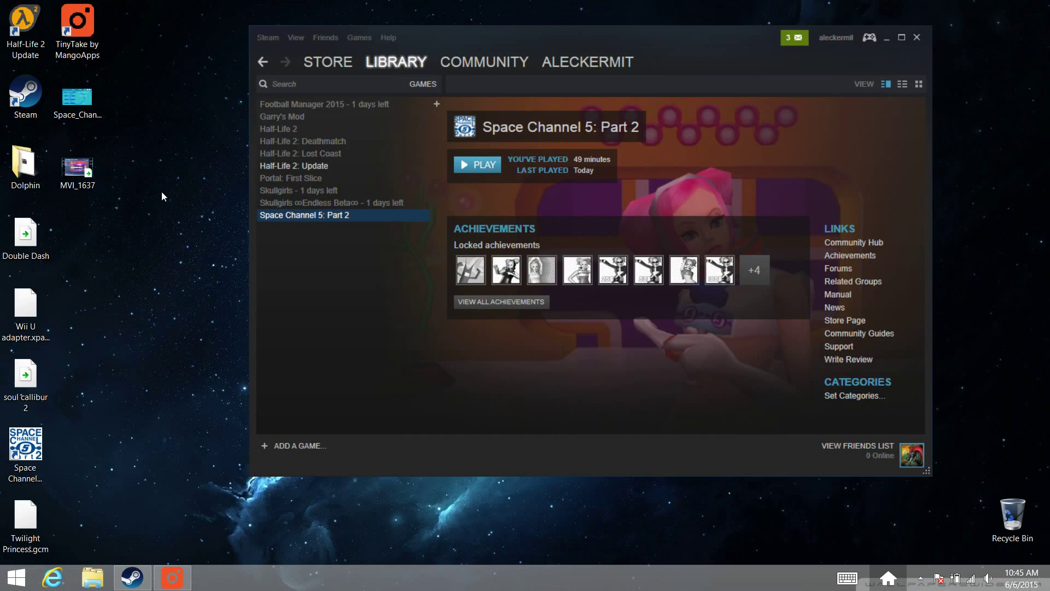
- Minimize the Steam library window so the desktop is visible
{"action": "left_click", "coordinate": [887, 44]}
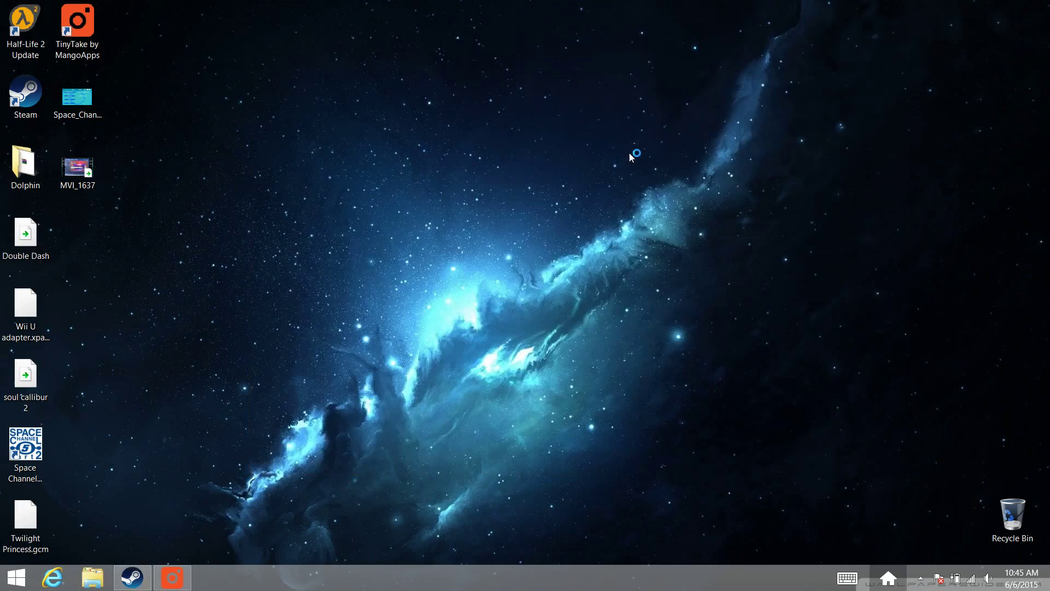
- Open NVIDIA Control Panel from the desktop and select the applauncher.exe profile in Program Settings
{"action": "right_click", "coordinate": [560, 204]}
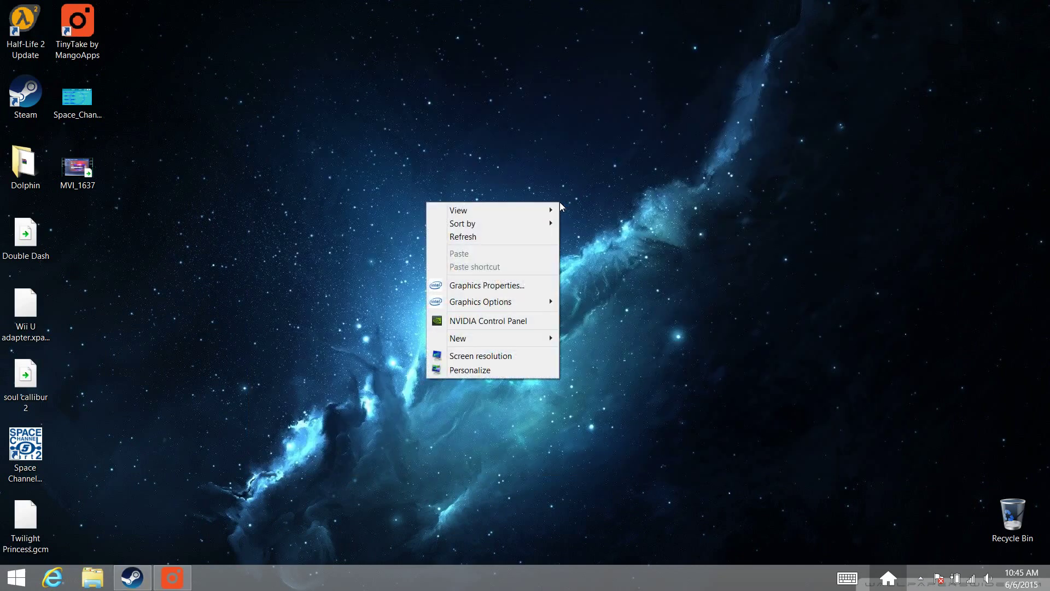
{"action": "left_click", "coordinate": [507, 322]}
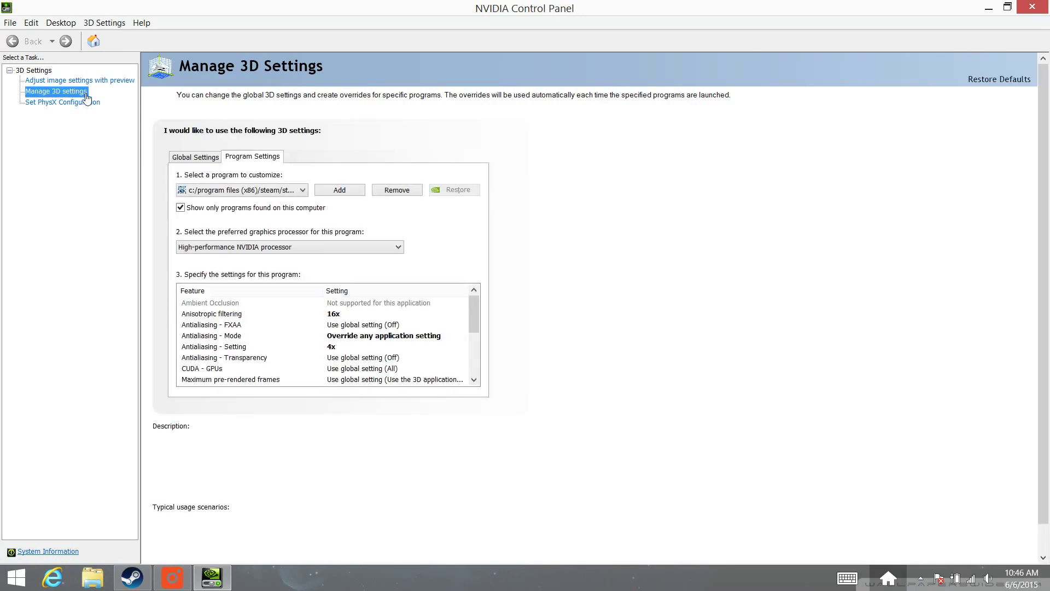
{"action": "left_click", "coordinate": [302, 190]}
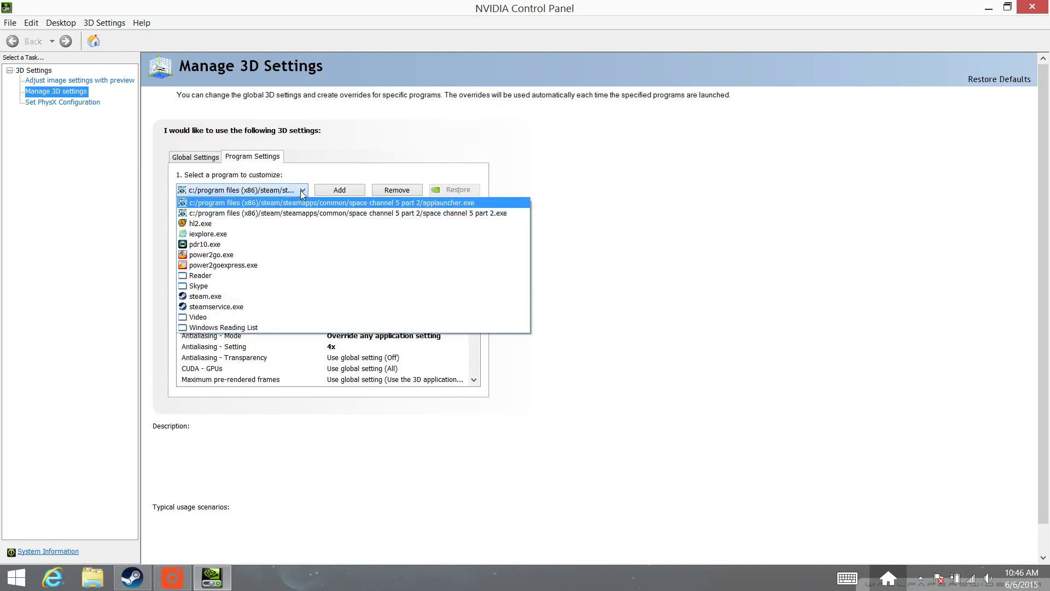
{"action": "left_click", "coordinate": [302, 192]}
- Browse the Add program list's Space Channel 5 Part 2 entries, then close it without adding anything
{"action": "left_click", "coordinate": [340, 191]}
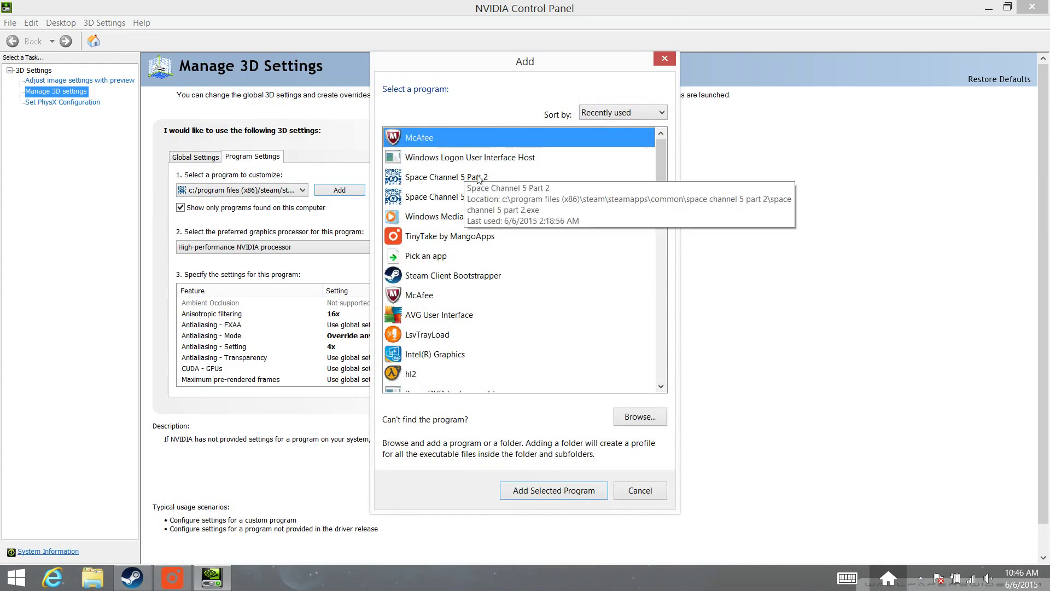
{"action": "left_click", "coordinate": [481, 179]}
{"action": "left_click", "coordinate": [488, 195]}
{"action": "left_click", "coordinate": [488, 178]}
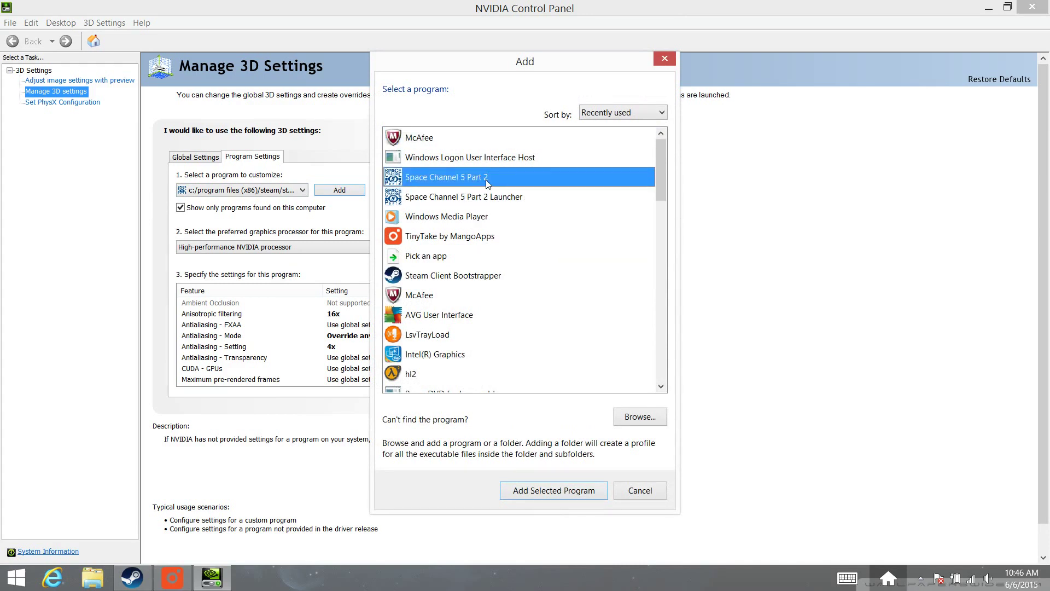
{"action": "left_click", "coordinate": [517, 202]}
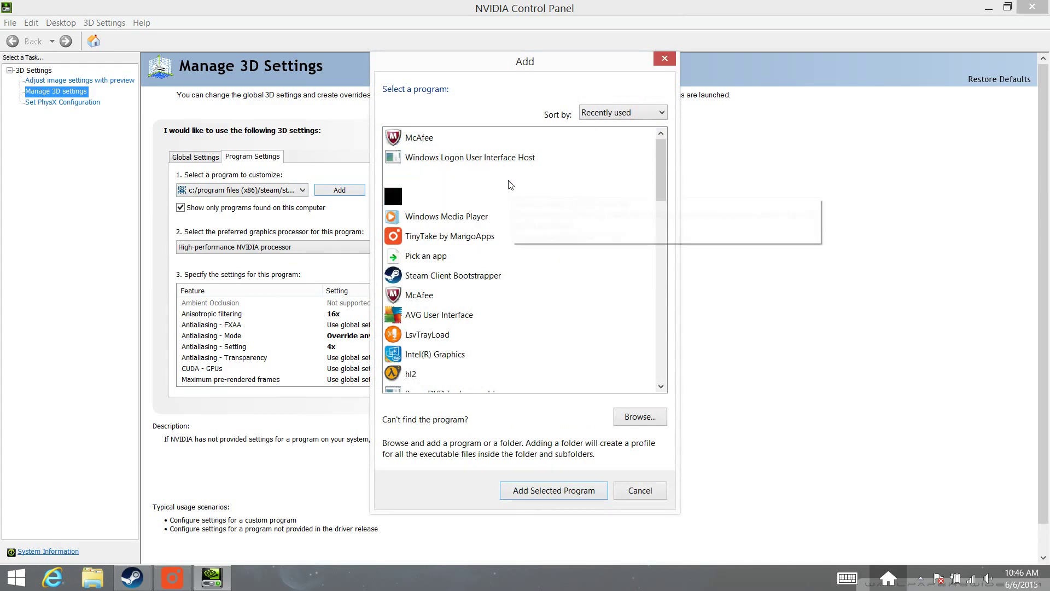
{"action": "left_click", "coordinate": [508, 182]}
{"action": "left_click", "coordinate": [510, 195]}
{"action": "left_click", "coordinate": [507, 182]}
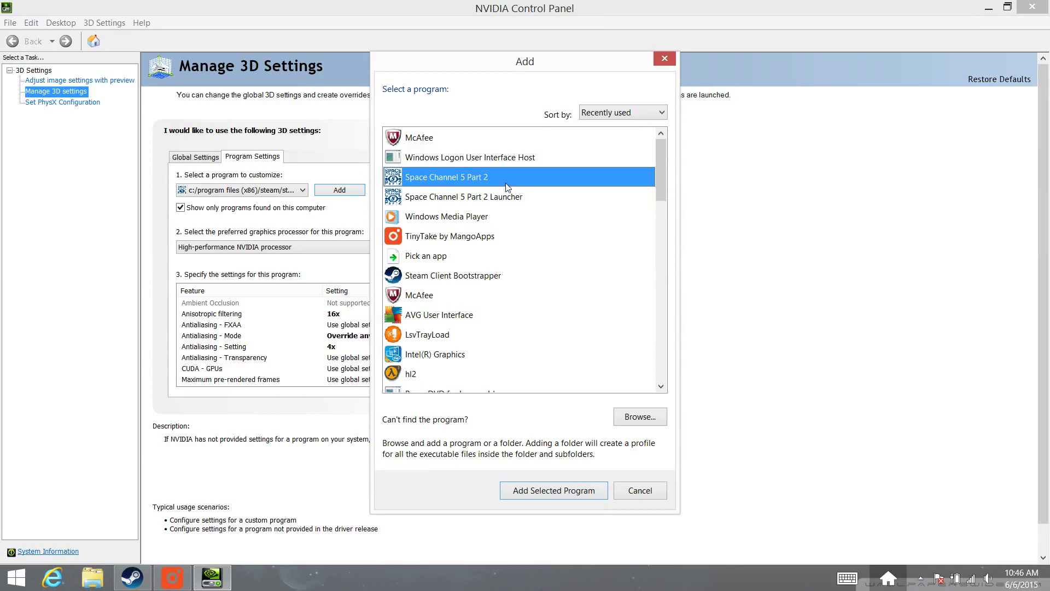
{"action": "left_click", "coordinate": [514, 195]}
{"action": "left_click", "coordinate": [518, 179]}
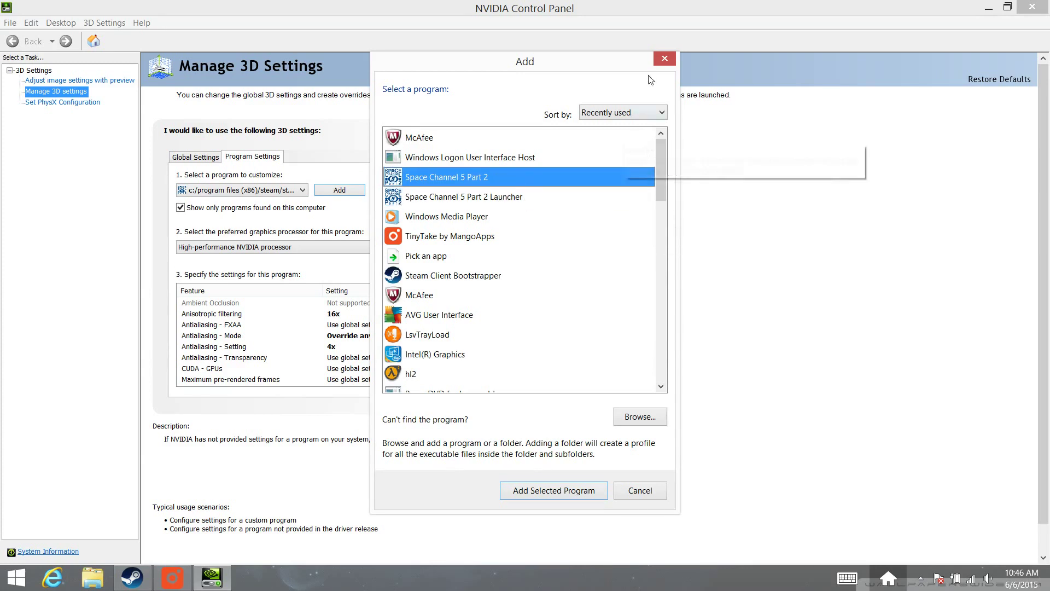
{"action": "left_click", "coordinate": [665, 58]}
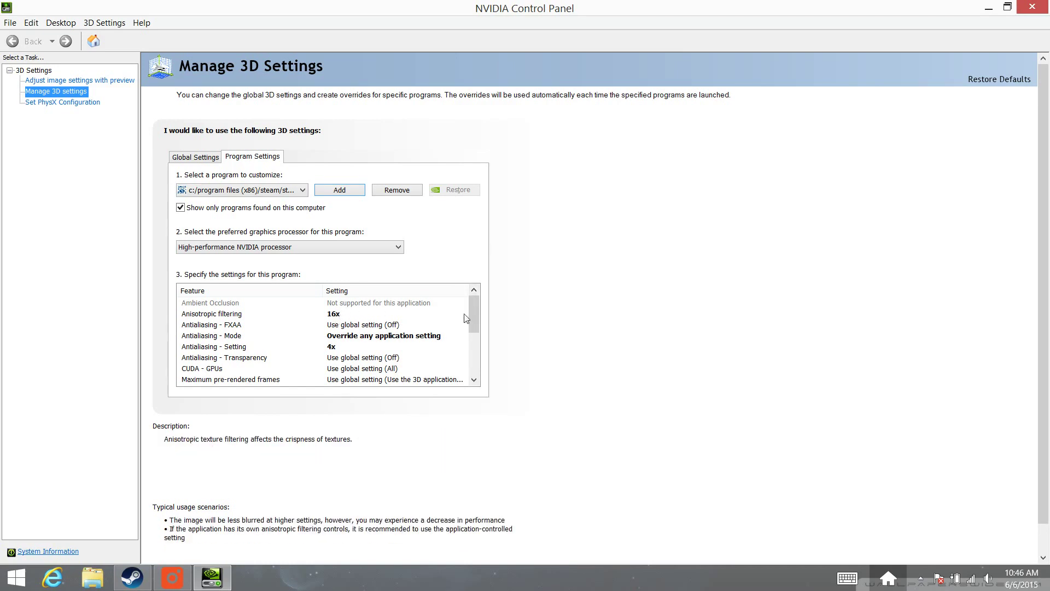
- Keep Vertical sync On for the launcher profile, close NVIDIA Control Panel and restore Steam
{"action": "left_click_drag", "start_coordinate": [473, 316], "coordinate": [473, 323]}
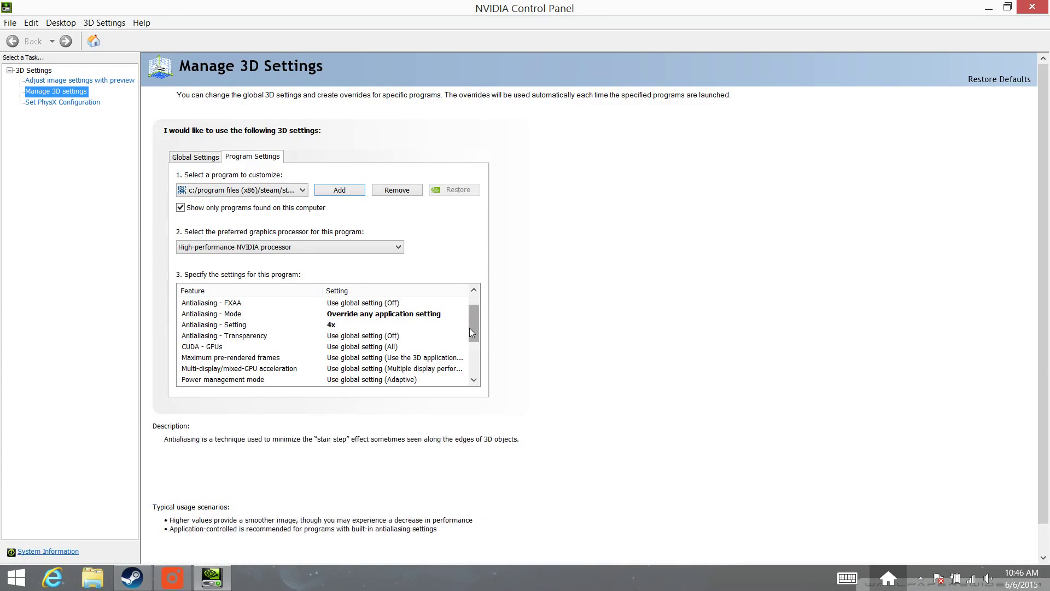
{"action": "mouse_move", "coordinate": [469, 327]}
{"action": "left_mouse_down"}
{"action": "mouse_move", "coordinate": [477, 321]}
{"action": "mouse_move", "coordinate": [474, 345]}
{"action": "left_mouse_up"}
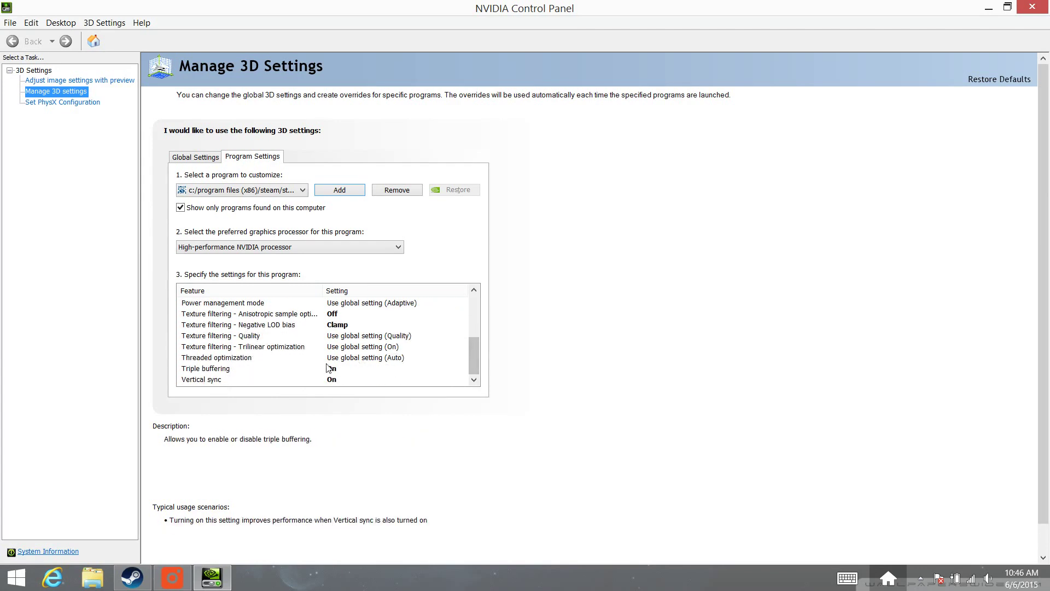
{"action": "left_click", "coordinate": [333, 381]}
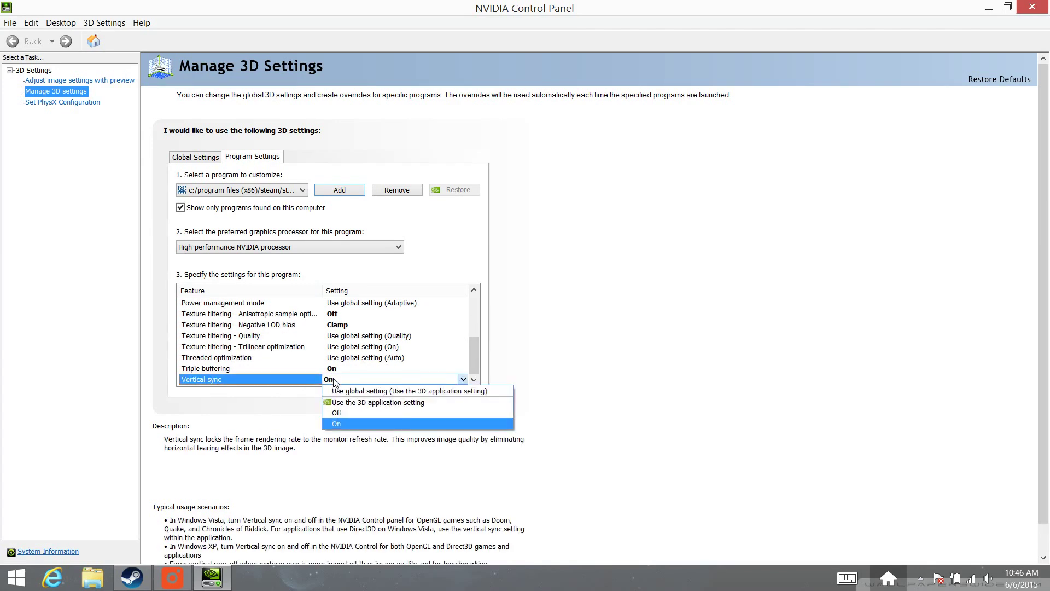
{"action": "left_click", "coordinate": [335, 381]}
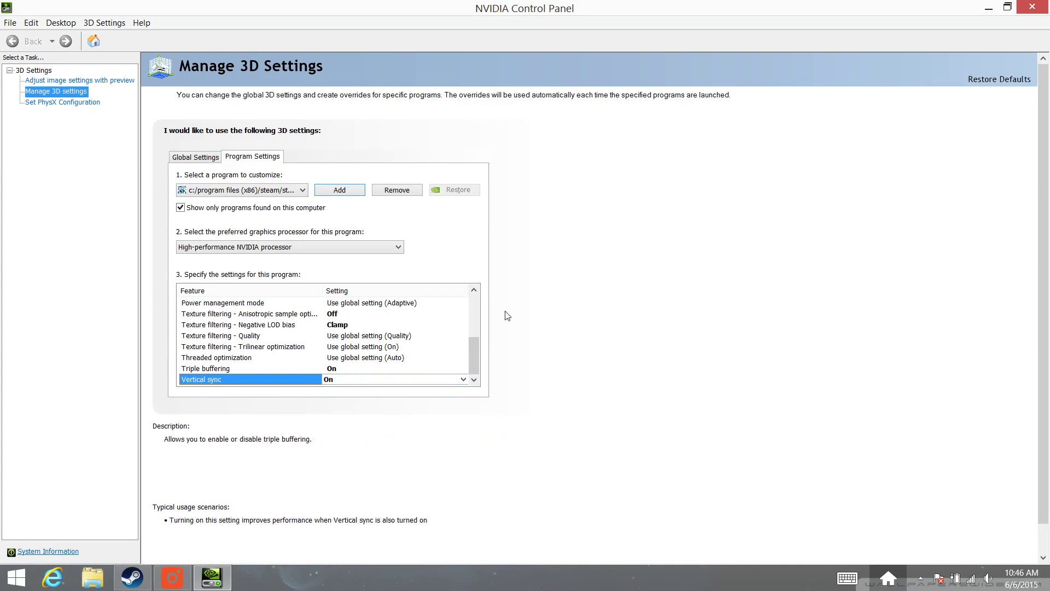
{"action": "left_click", "coordinate": [1033, 7]}
{"action": "left_click", "coordinate": [131, 578]}
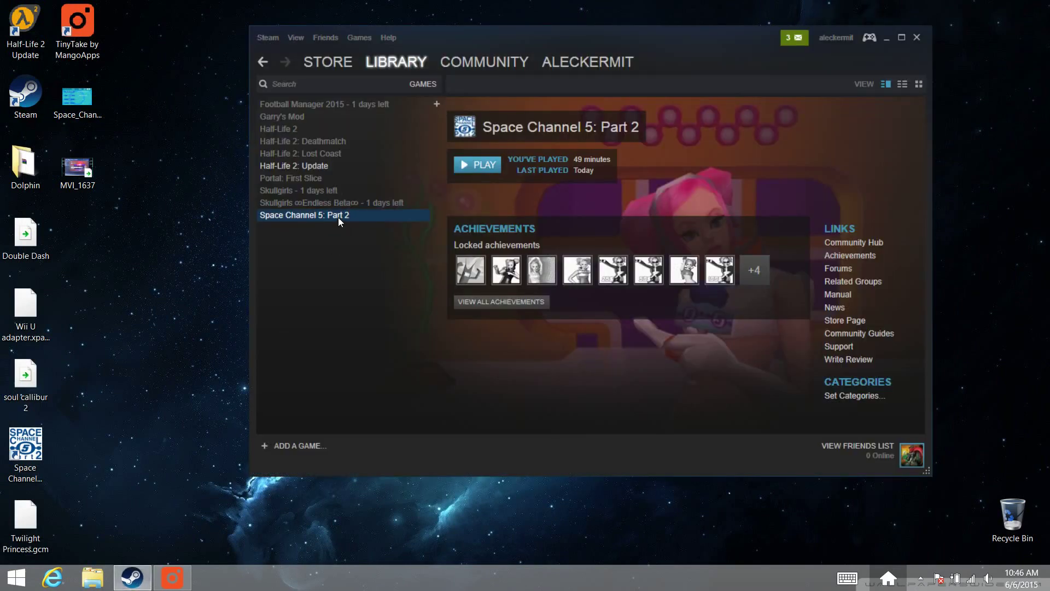
- Launch Space Channel 5: Part 2 from the library with the 'Configure Space Channel 5: Part 2' option
{"action": "double_click", "coordinate": [338, 218]}
{"action": "left_click", "coordinate": [513, 297]}
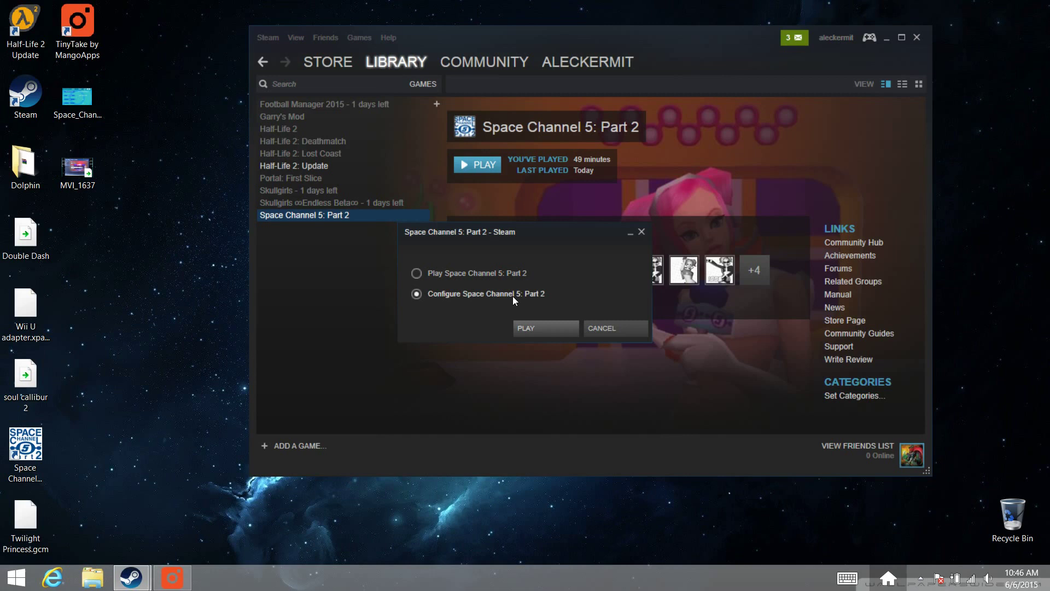
{"action": "left_click", "coordinate": [549, 332]}
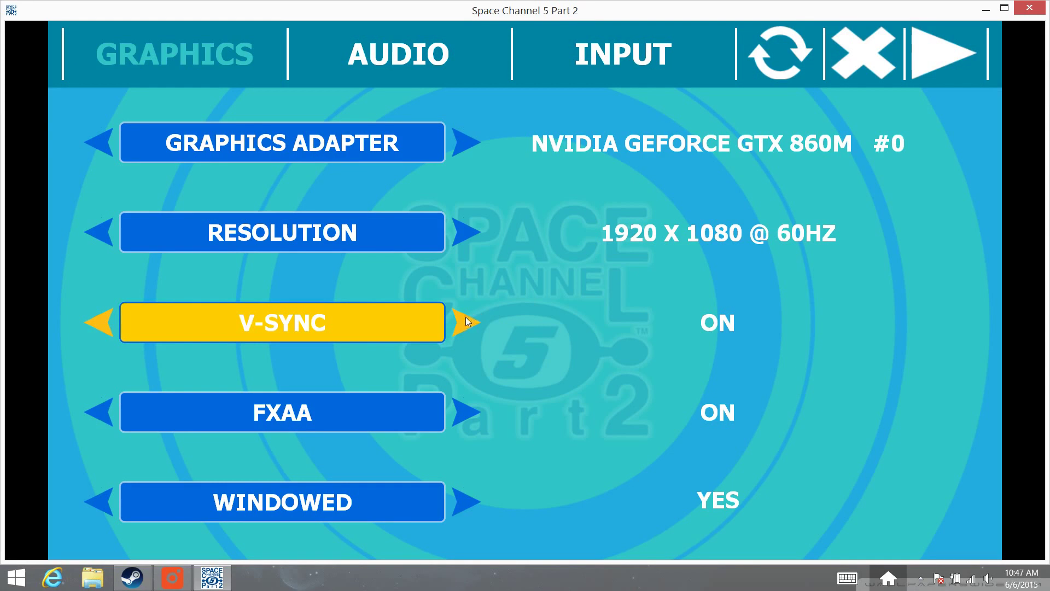
- Toggle V-SYNC off and back on in the game's Graphics settings, leaving it On
{"action": "left_click", "coordinate": [481, 331]}
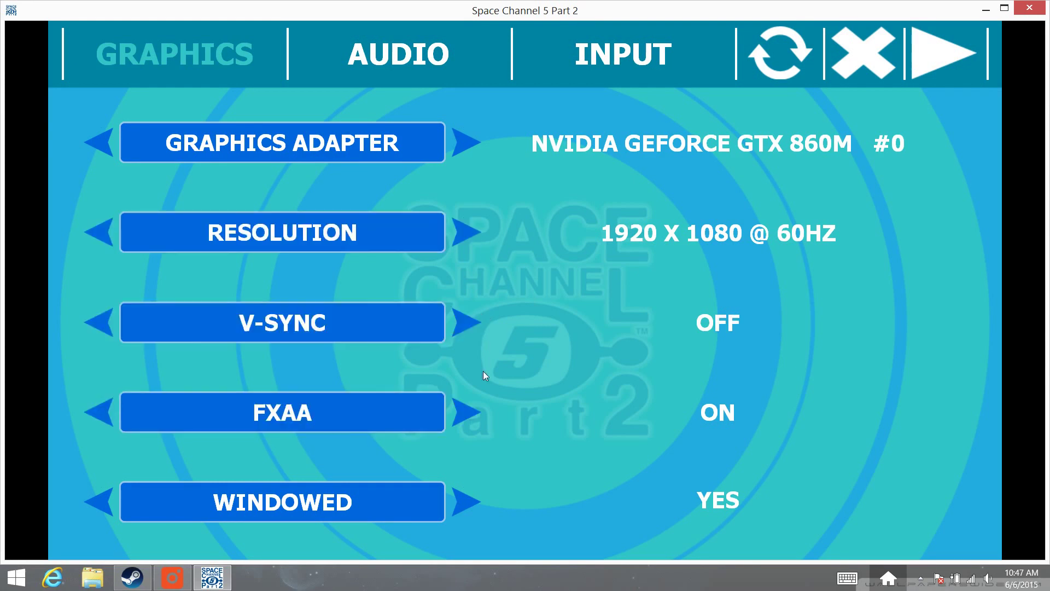
{"action": "left_click", "coordinate": [479, 337]}
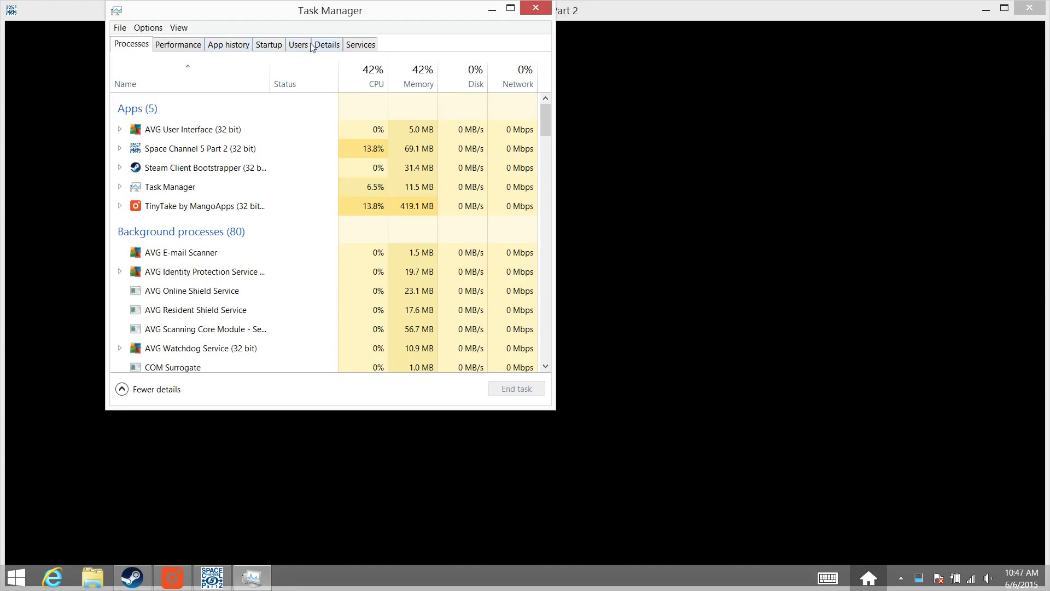
- Set Space Channel 5 Part 2.exe to Low priority in Task Manager's Details tab and confirm
{"action": "left_click", "coordinate": [321, 45]}
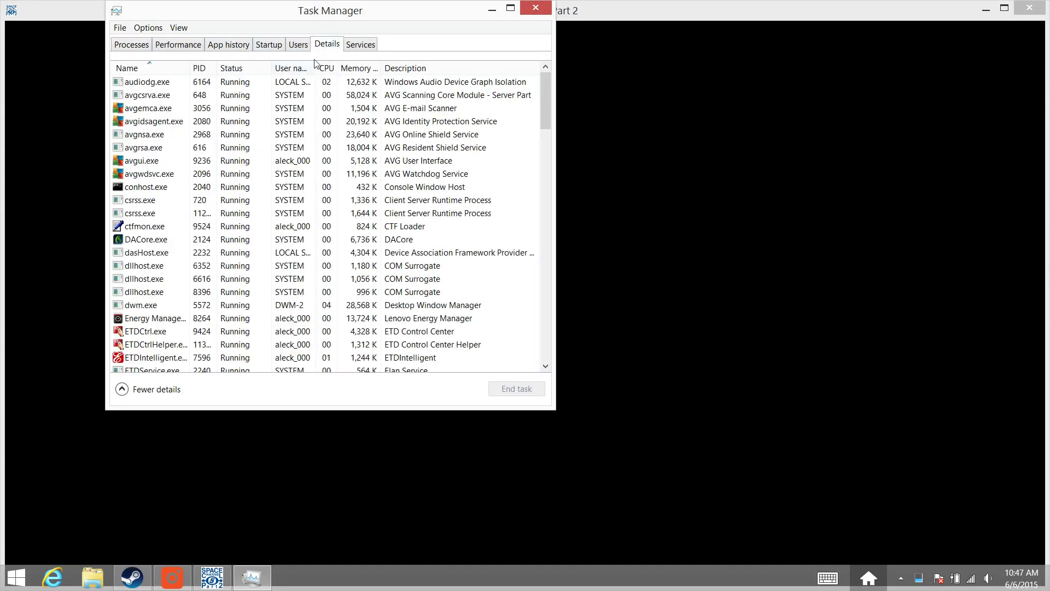
{"action": "left_click_drag", "start_coordinate": [545, 93], "coordinate": [511, 239]}
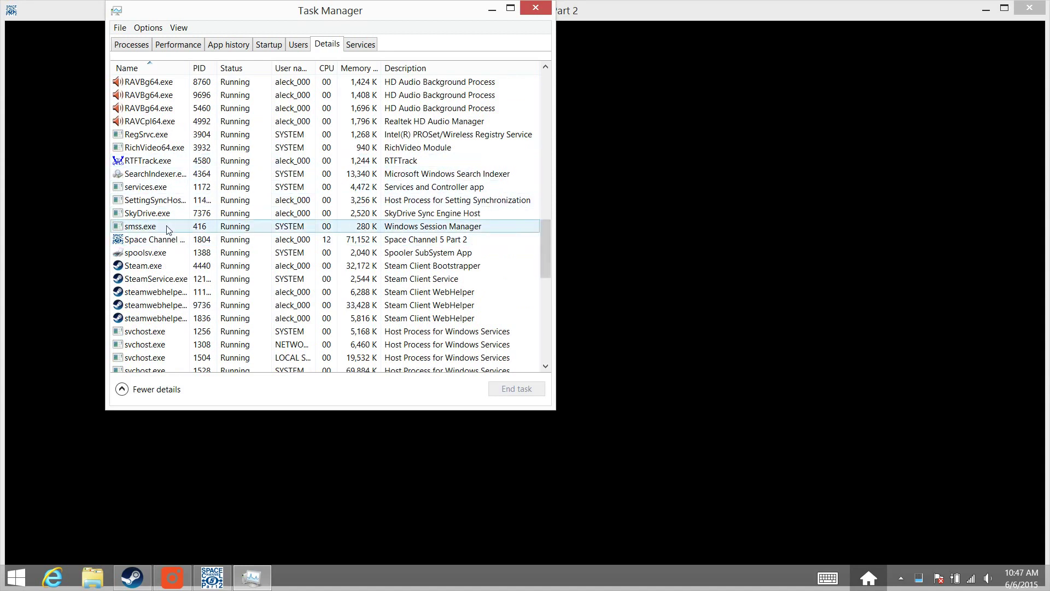
{"action": "right_click", "coordinate": [162, 241]}
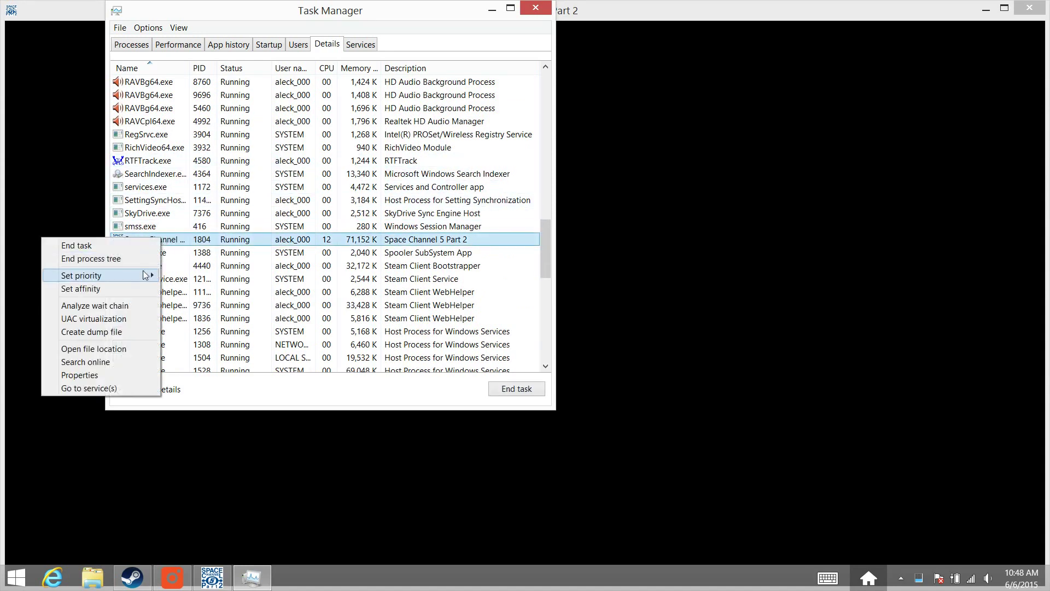
{"action": "mouse_move", "coordinate": [142, 275]}
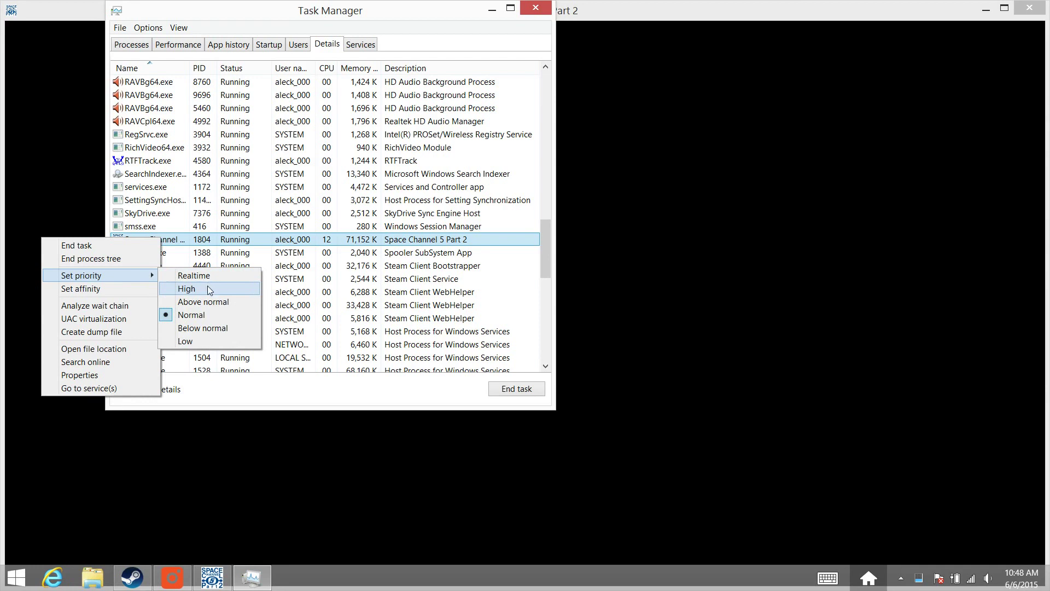
{"action": "left_click", "coordinate": [199, 340]}
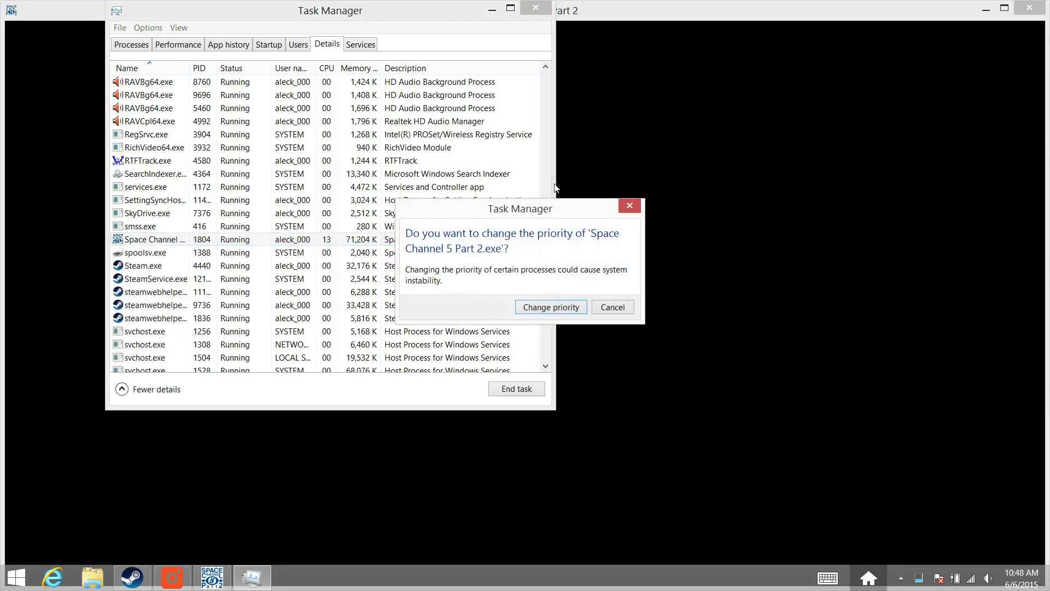
{"action": "left_click", "coordinate": [578, 306]}
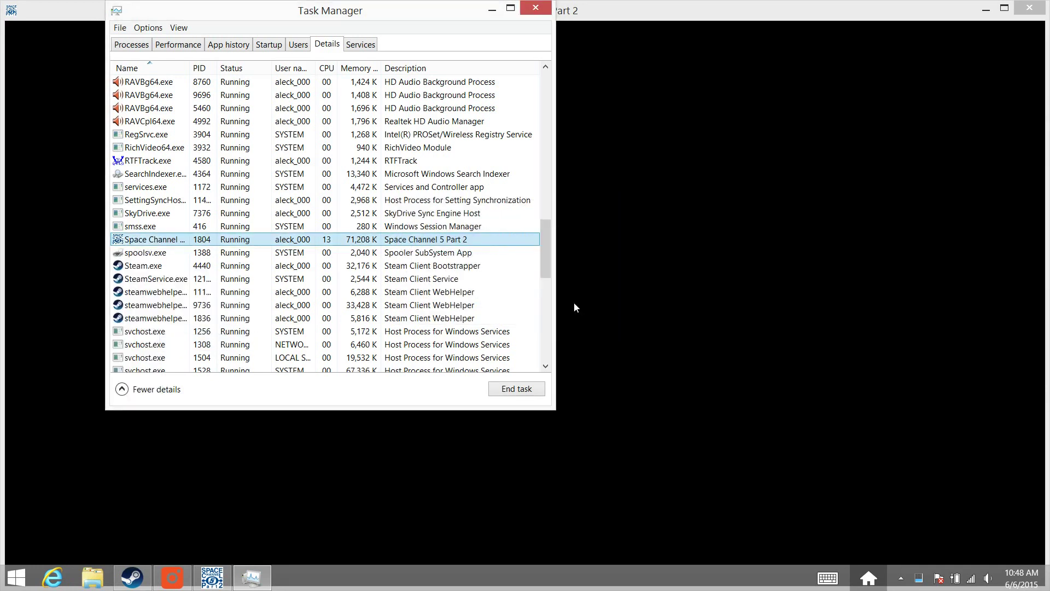
- Restrict the Space Channel 5 Part 2 process affinity to CPU 0 and CPU 1
{"action": "right_click", "coordinate": [173, 240]}
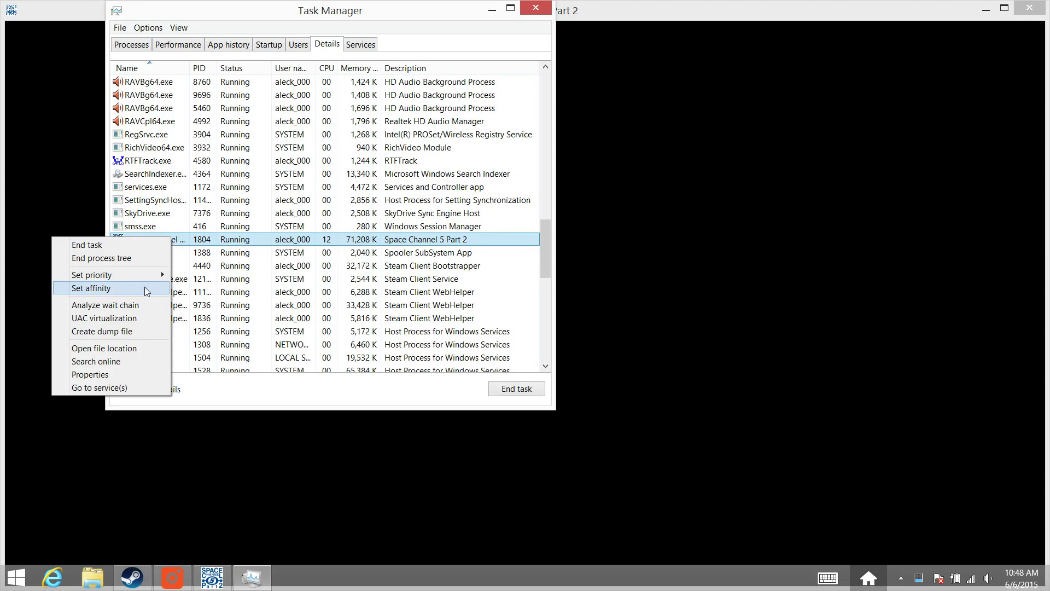
{"action": "left_click", "coordinate": [147, 290]}
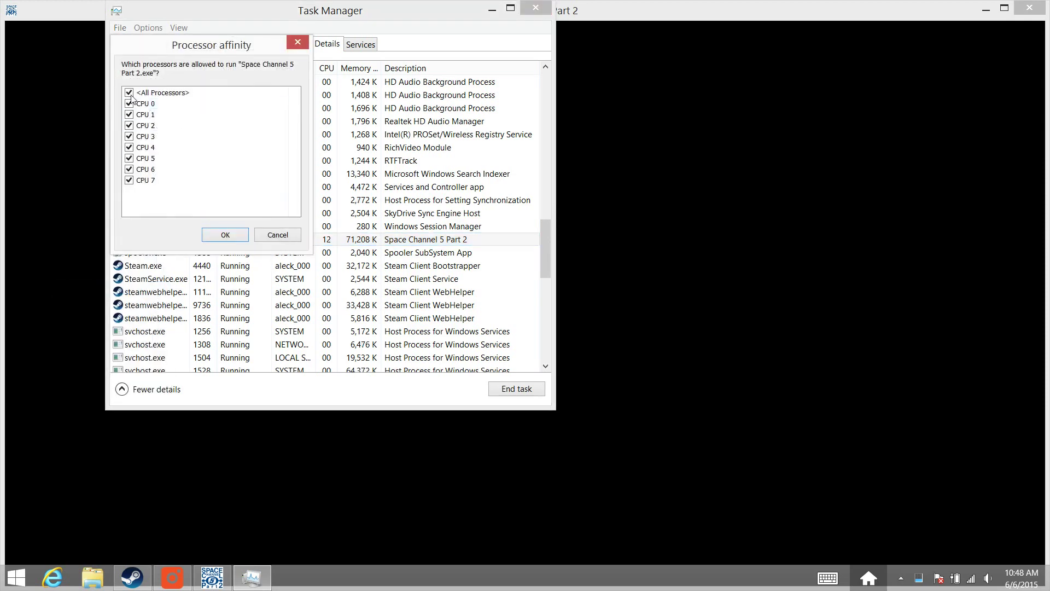
{"action": "left_click", "coordinate": [130, 94]}
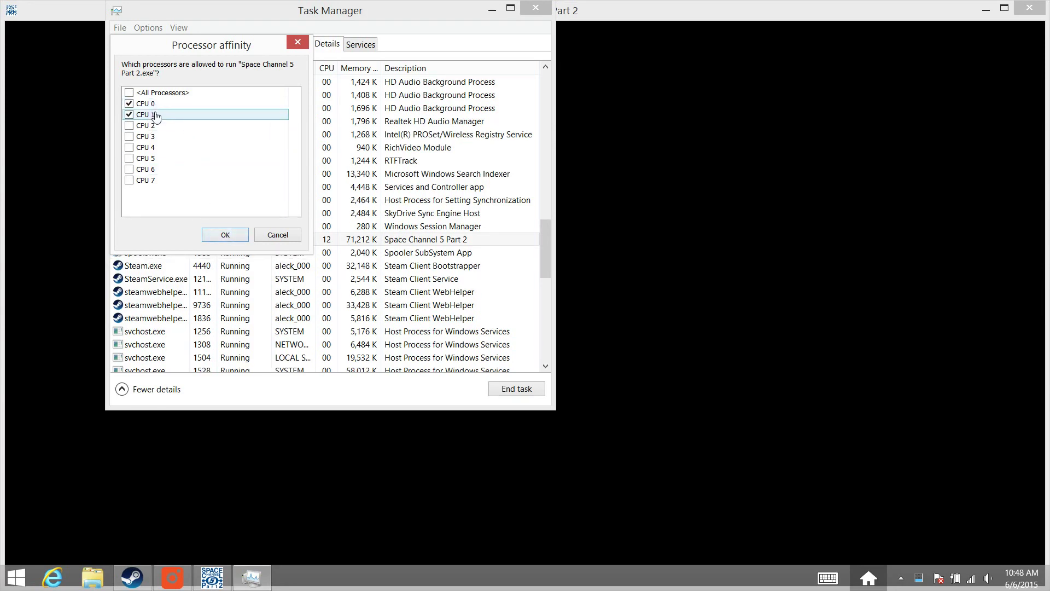
{"action": "left_click", "coordinate": [225, 235]}
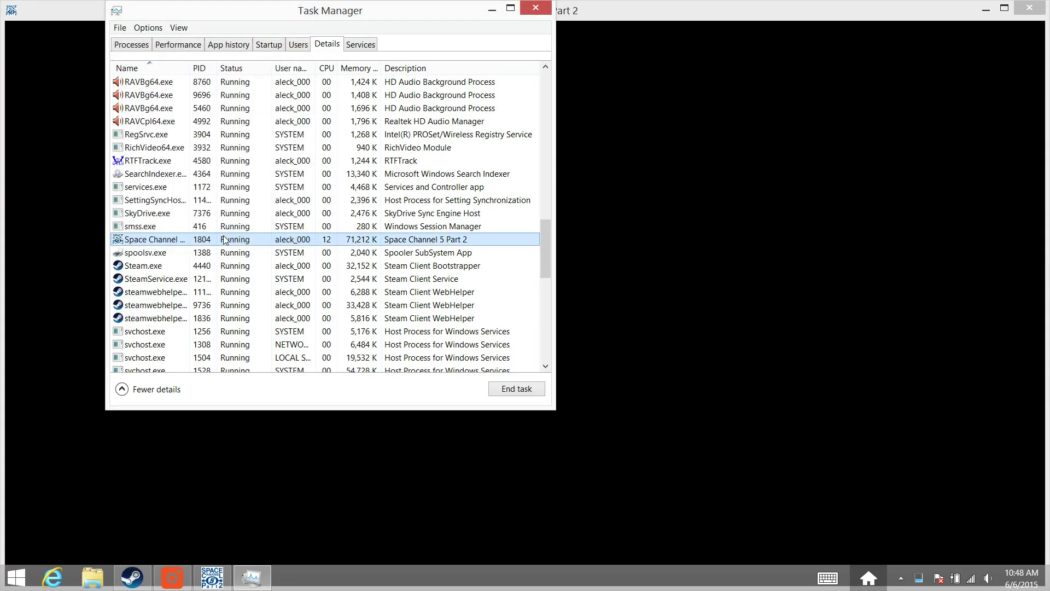
- Close Task Manager with Alt+F4 so the windowed game plays its SEGA intro
{"action": "key", "text": "alt+F4"}
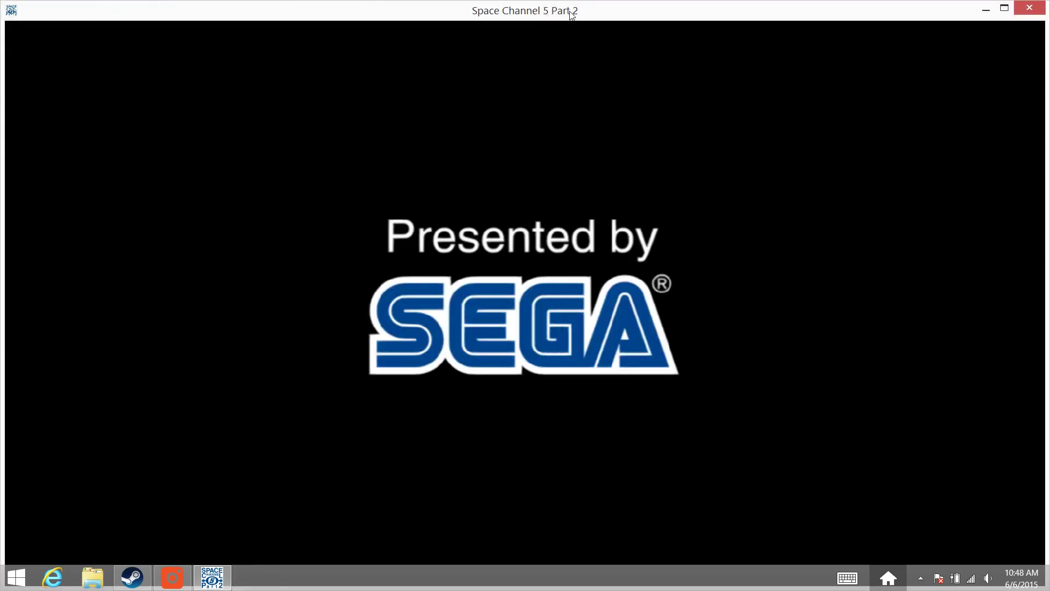